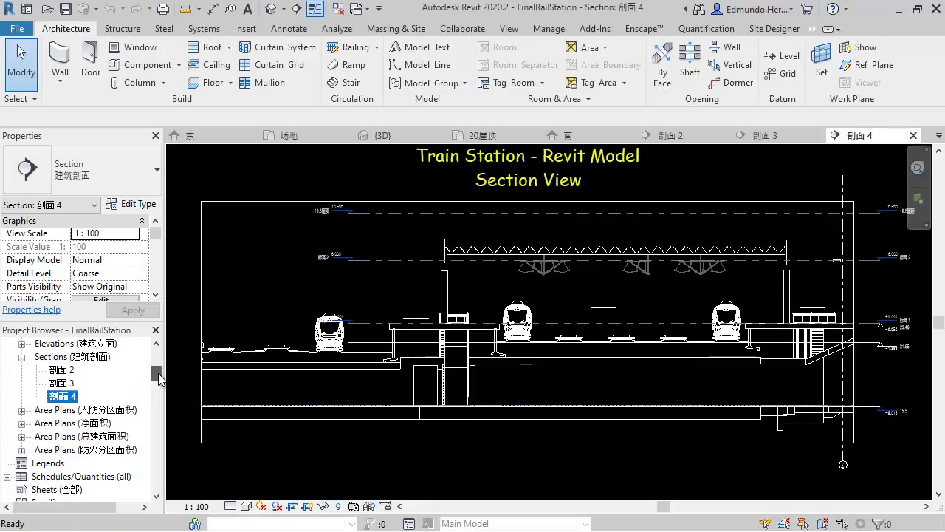
# - Open the station's Revit {3D} view, then switch to the InfraWorks model home page
pyautogui.doubleClick(58, 449)
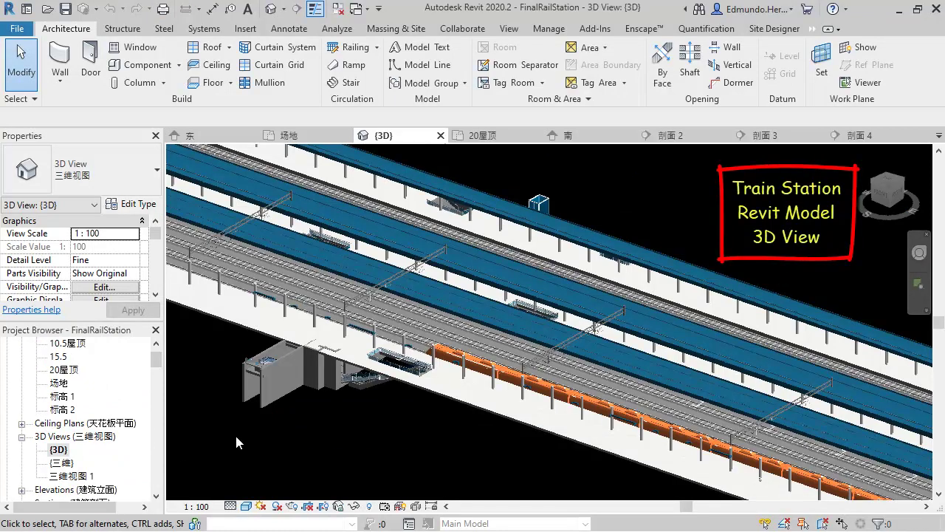
pyautogui.hotkey('alt', 'Tab')
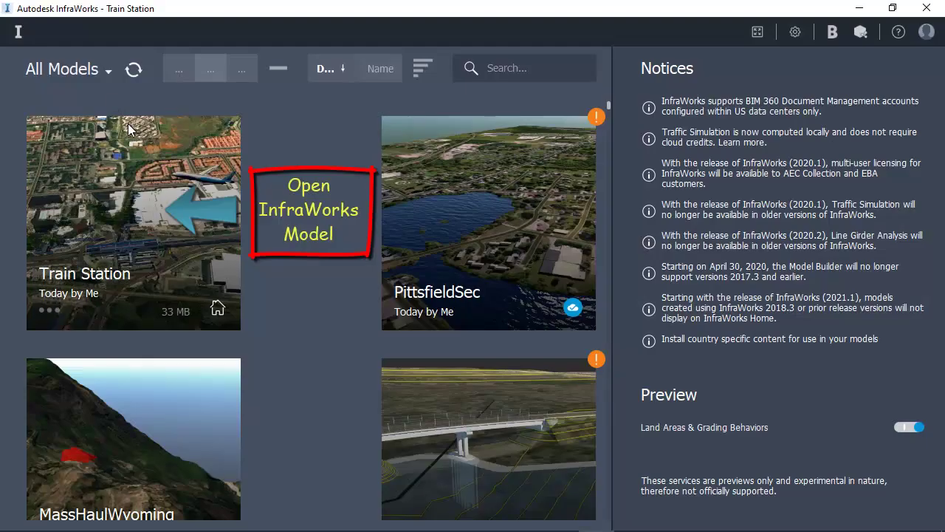
# - Open the Train Station model, create a mobility simulation study area and launch it in Mobility Simulation
pyautogui.click(217, 146)
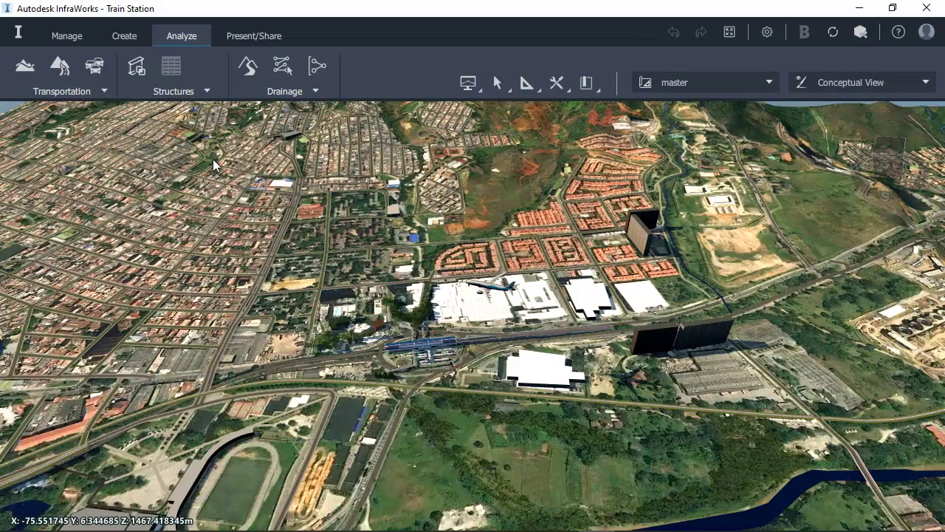
pyautogui.click(103, 93)
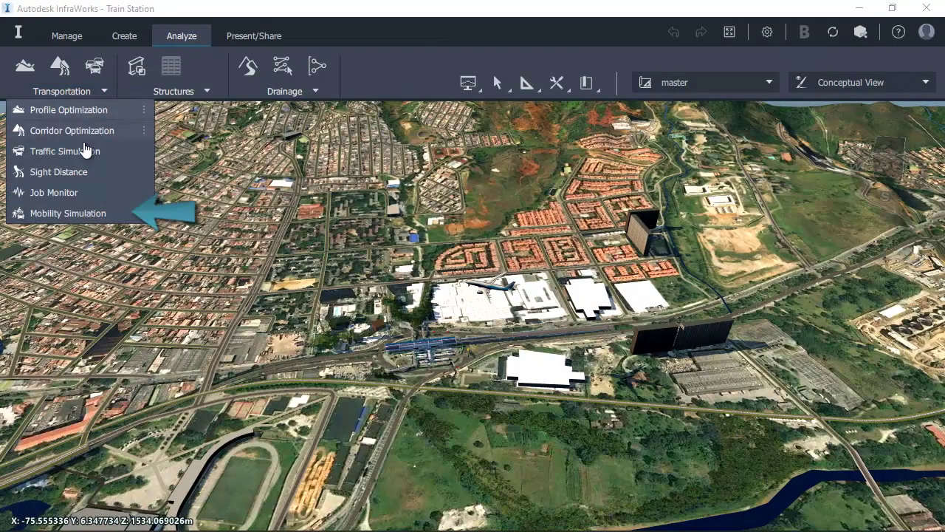
pyautogui.click(85, 214)
pyautogui.rightClick(423, 319)
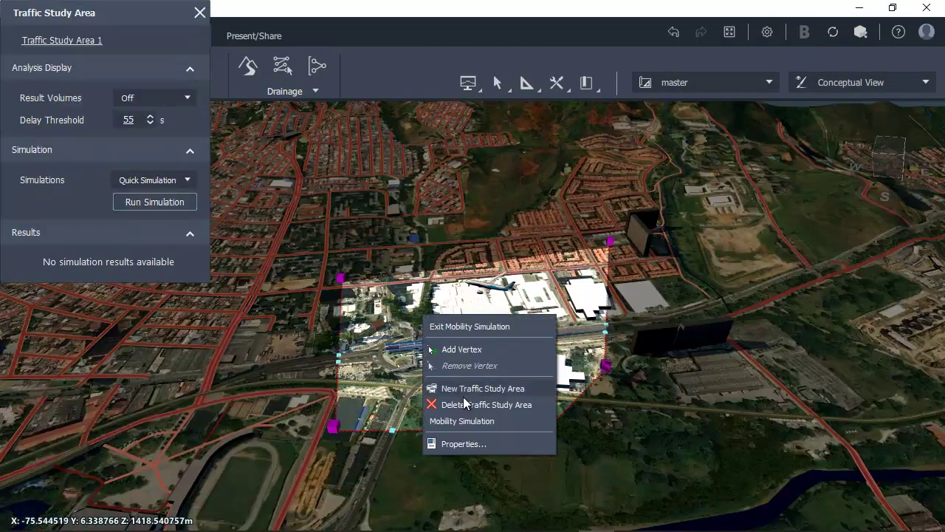
pyautogui.click(468, 421)
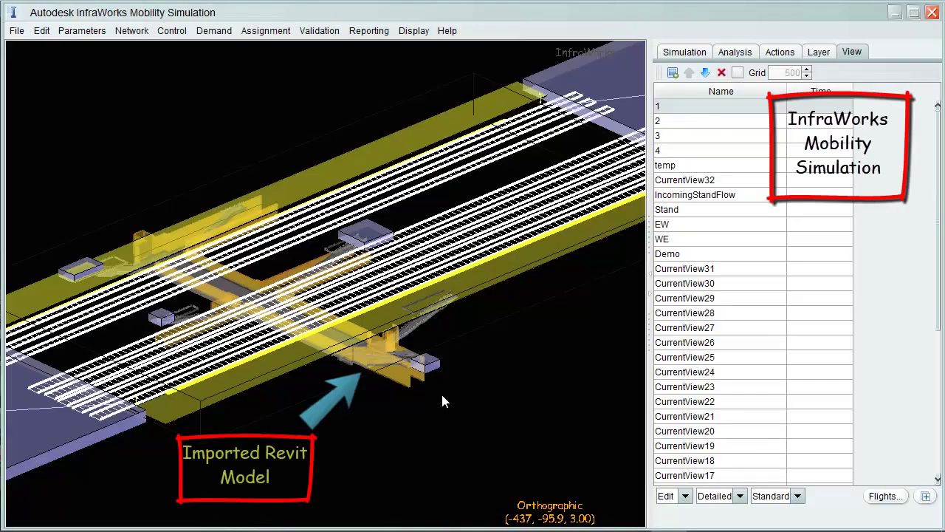
# - Review the Terms time windows, including the 08:55–09:15 peak, and close them unchanged
pyautogui.click(82, 30)
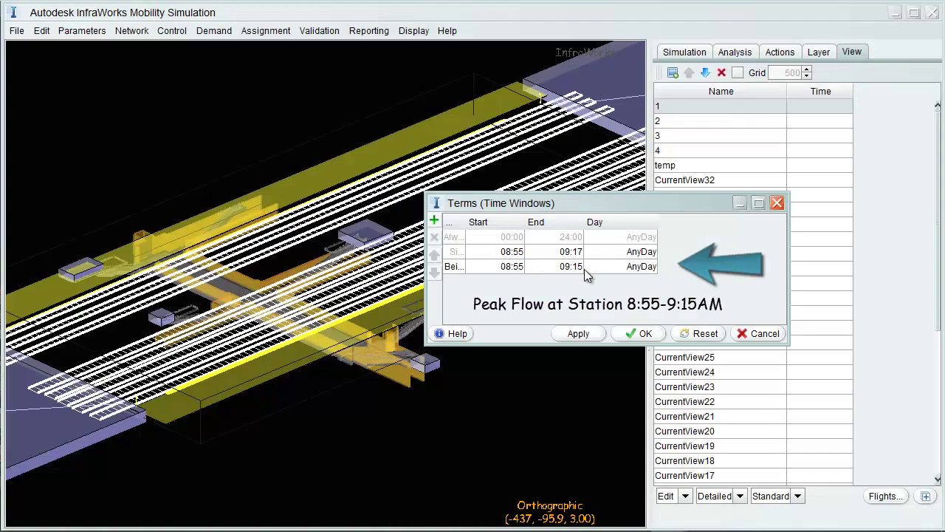
pyautogui.click(762, 333)
pyautogui.click(131, 31)
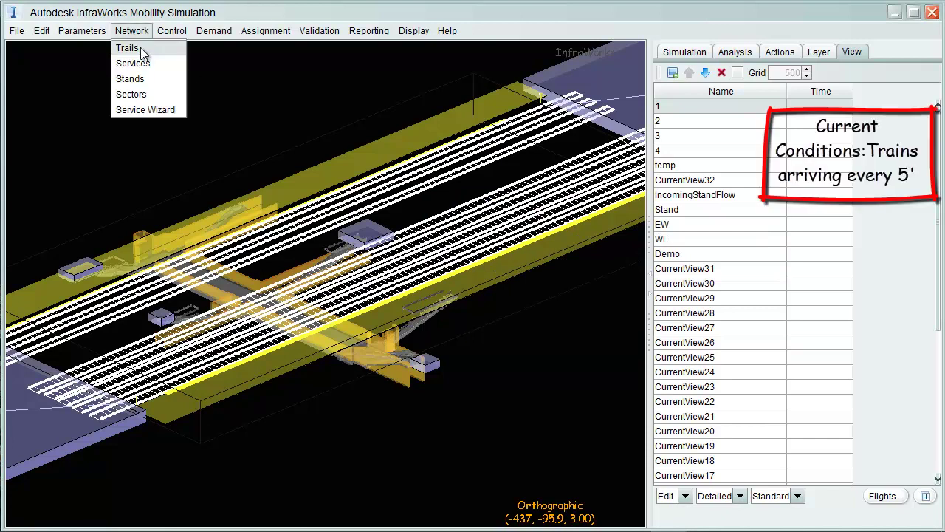
# - Review the East-West train departures (09:00–09:15) and the Transport Types carriage sizes and capacities
pyautogui.click(133, 64)
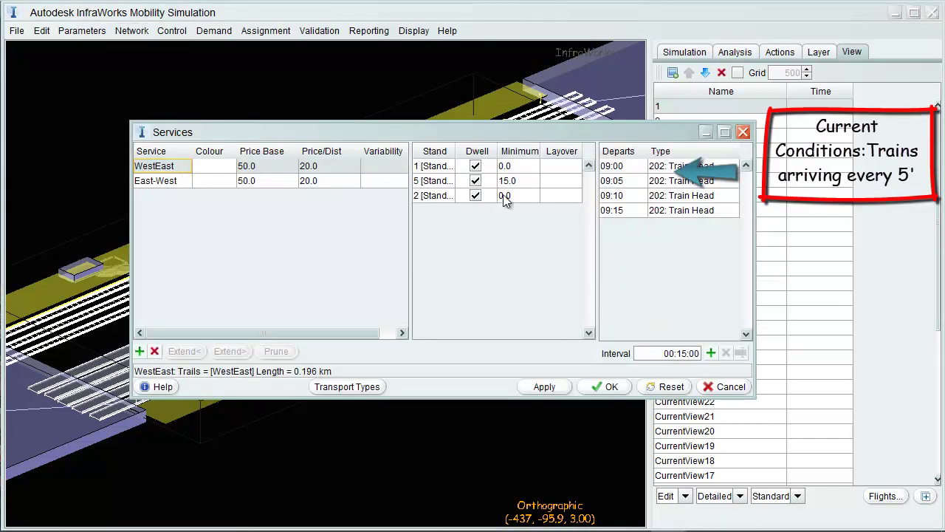
pyautogui.press('Down')
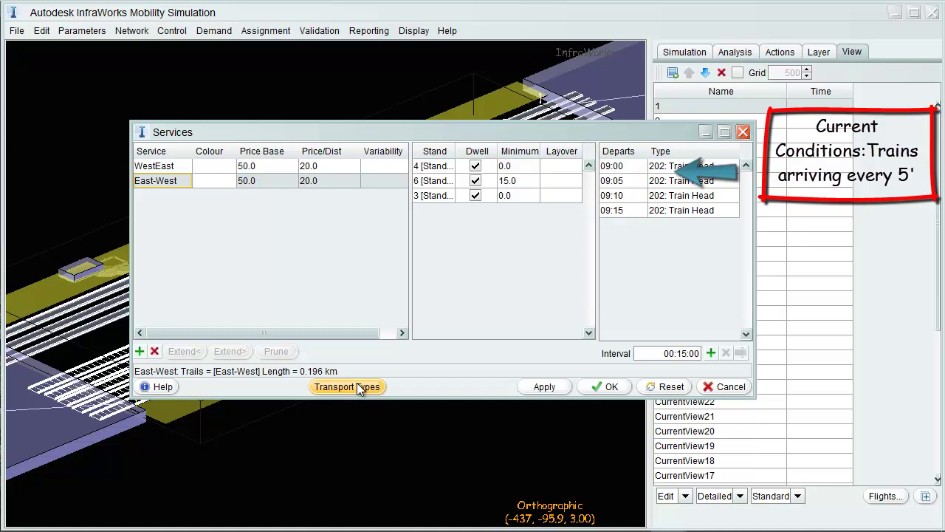
pyautogui.click(359, 389)
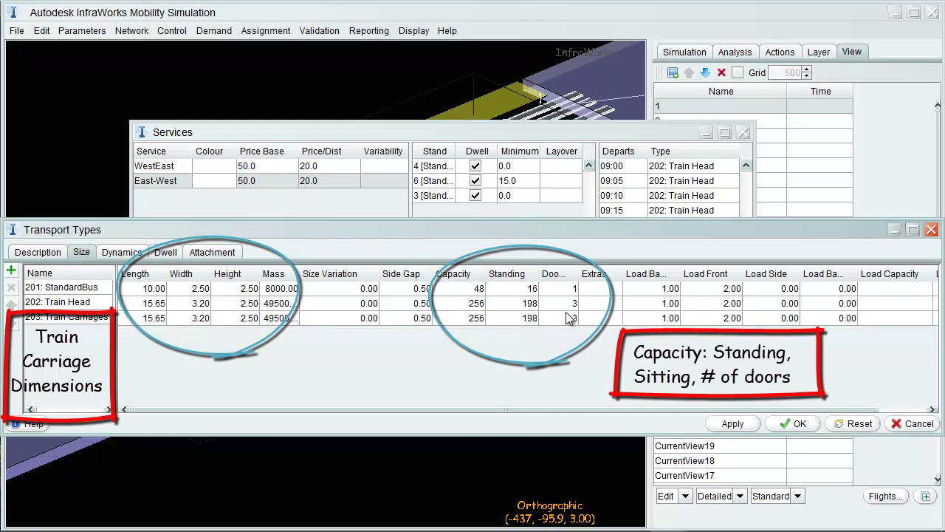
pyautogui.click(914, 424)
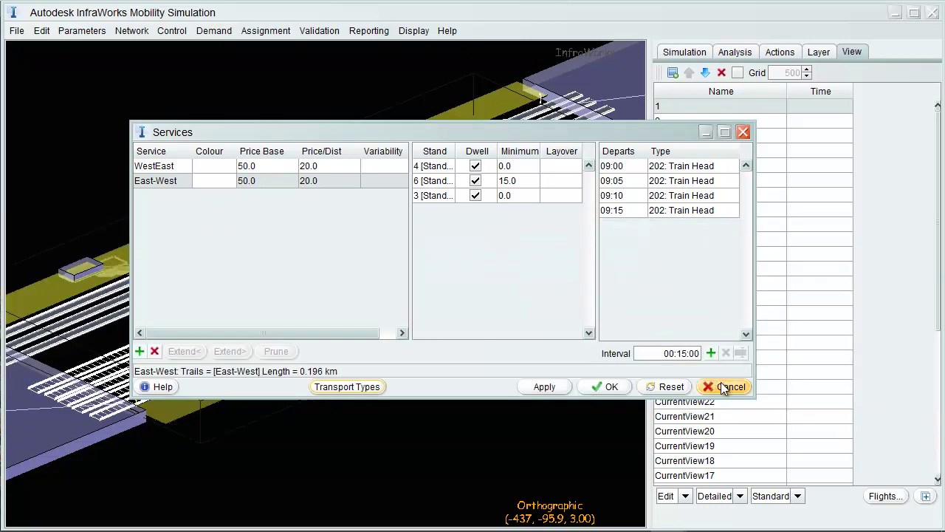
# - Close Services, go to saved view 2 and start the base simulation running
pyautogui.click(721, 382)
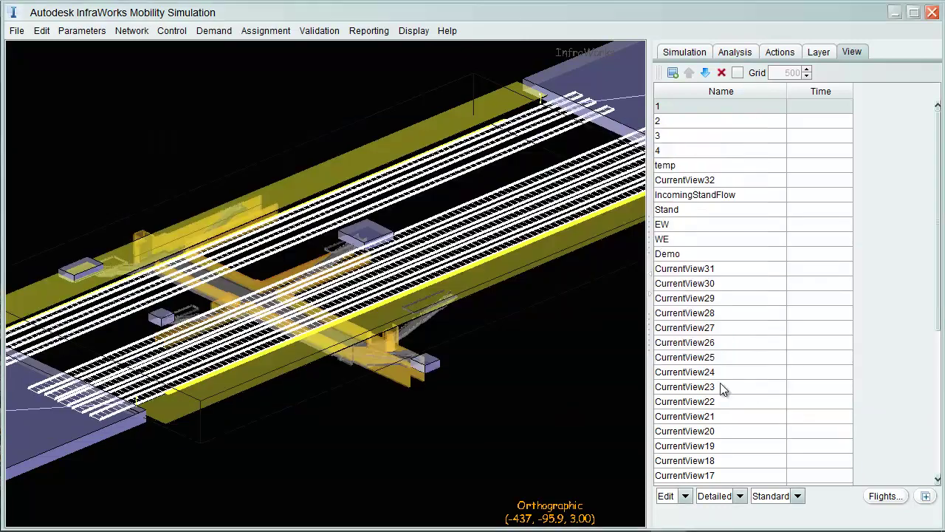
pyautogui.click(701, 121)
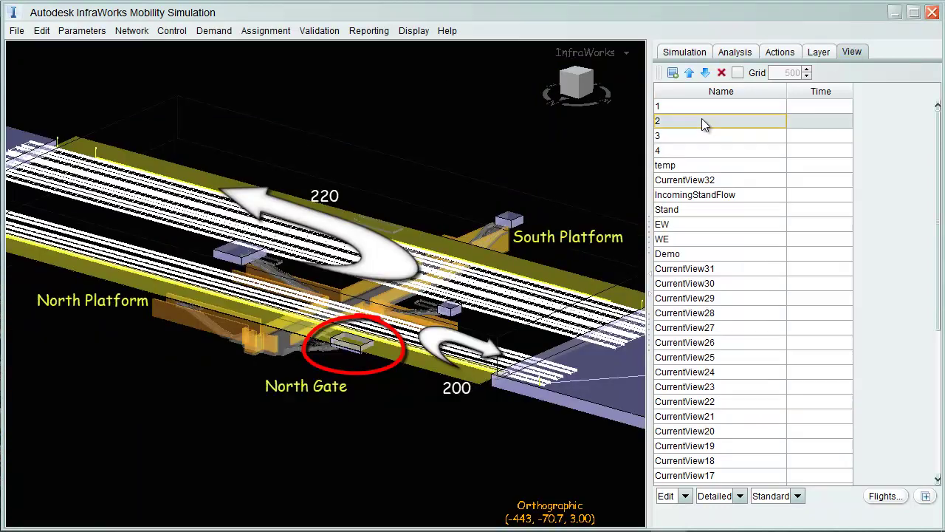
pyautogui.click(684, 52)
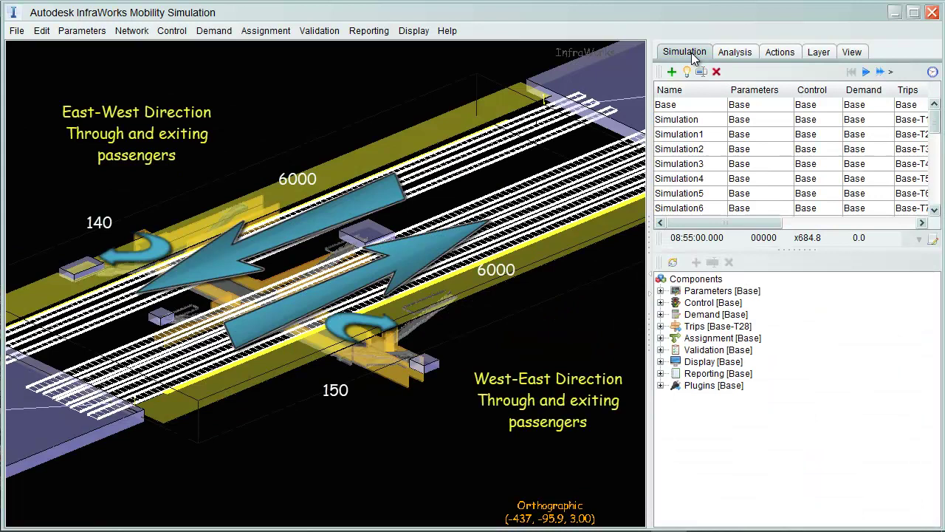
pyautogui.click(865, 73)
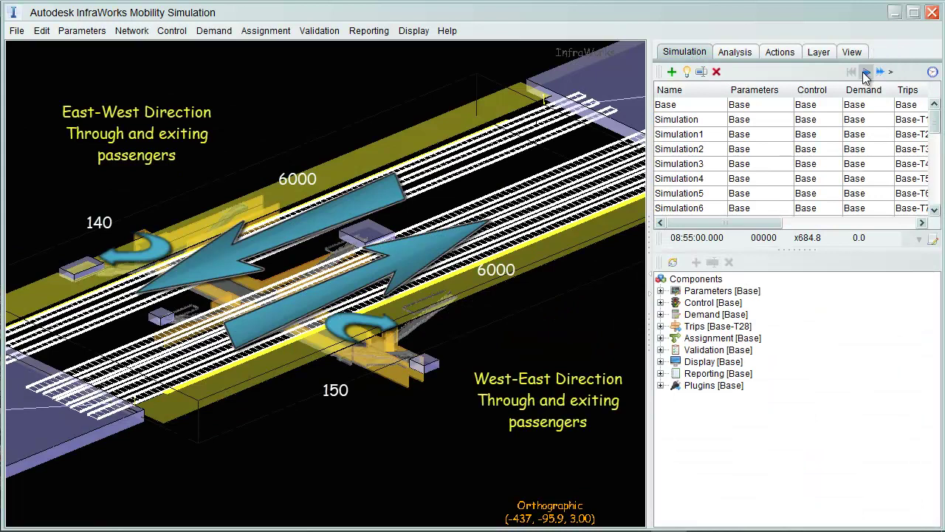
pyautogui.click(852, 51)
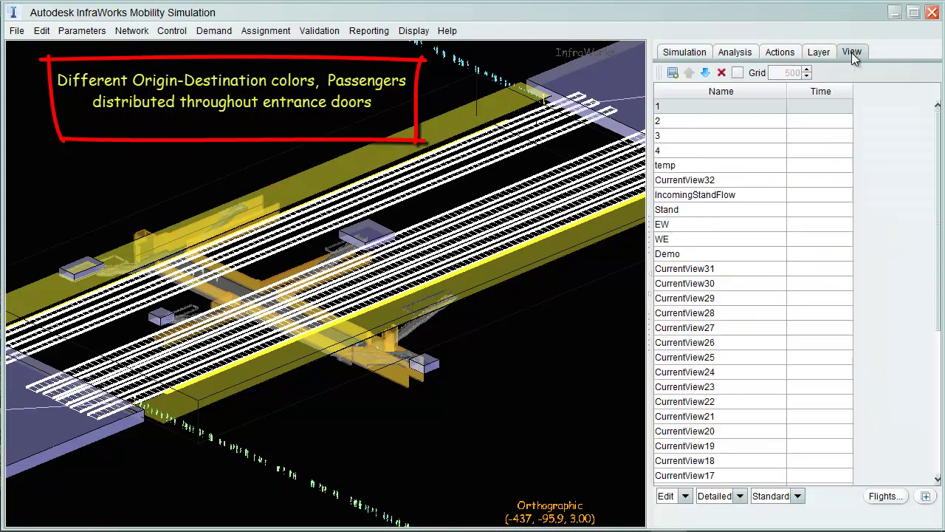
# - Inspect the arriving and departing WestEast stands through saved views 3 and 4
pyautogui.click(781, 139)
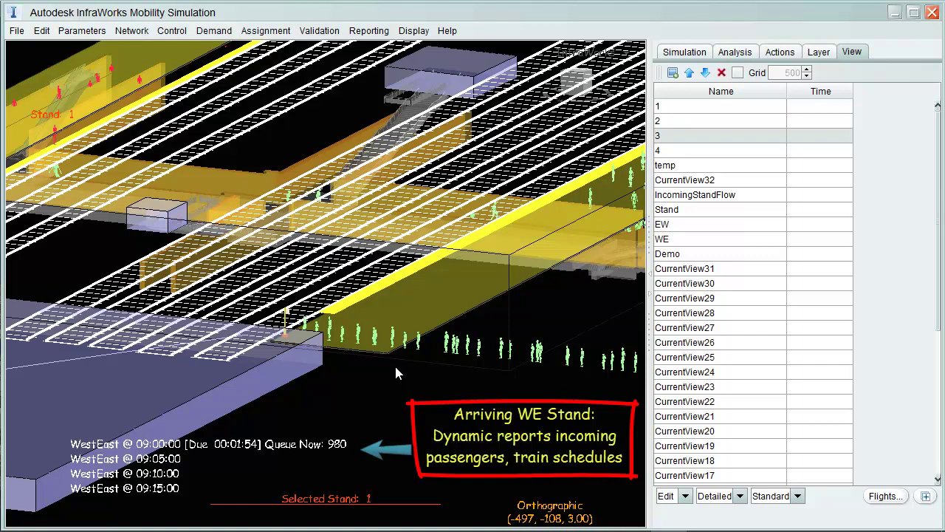
pyautogui.click(683, 152)
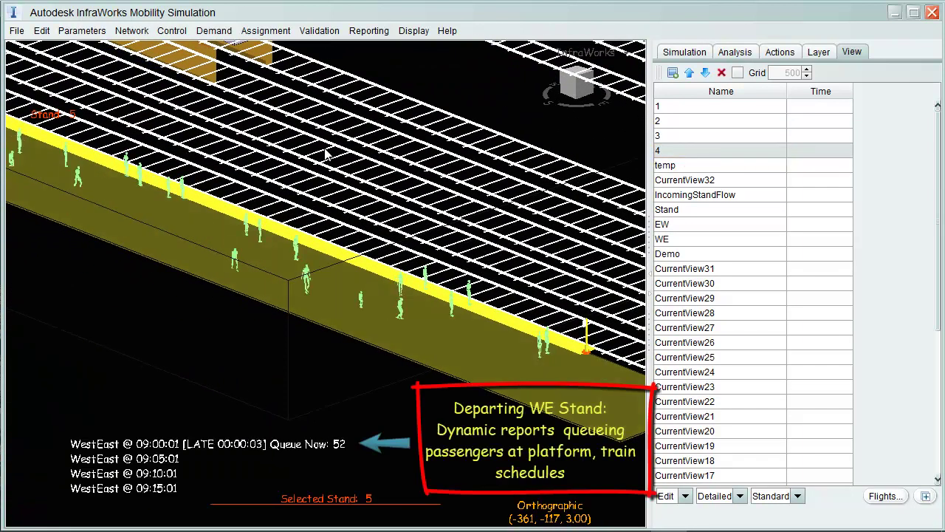
pyautogui.click(368, 30)
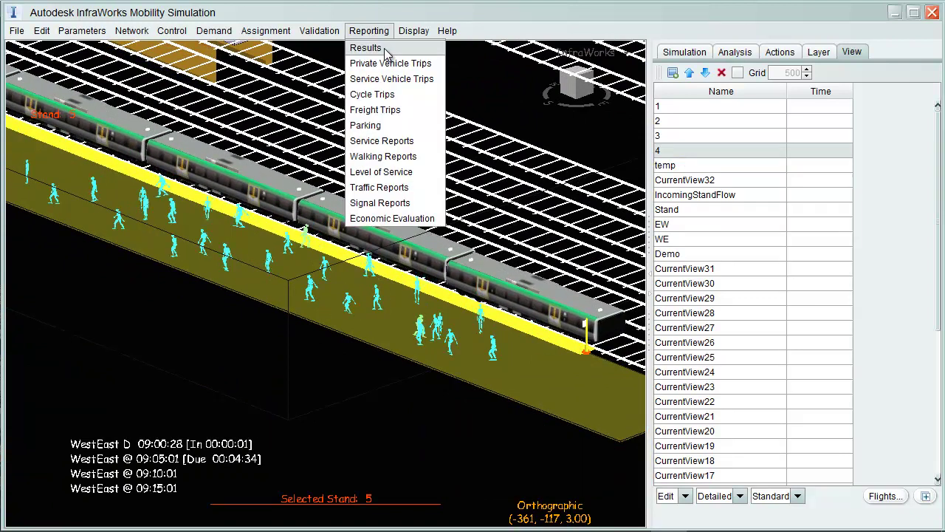
# - Check the Results settings that save times from 09:00 to 09:15, then close them
pyautogui.click(381, 45)
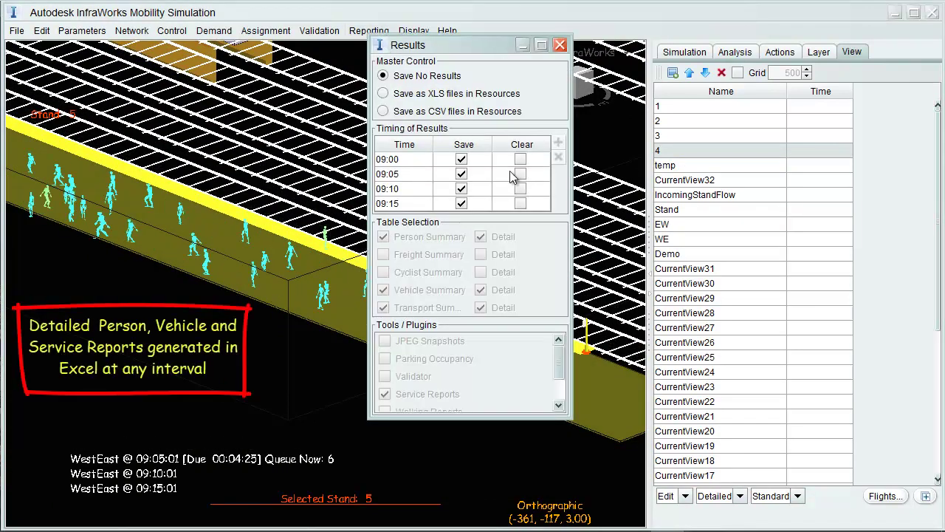
pyautogui.click(559, 45)
pyautogui.click(735, 52)
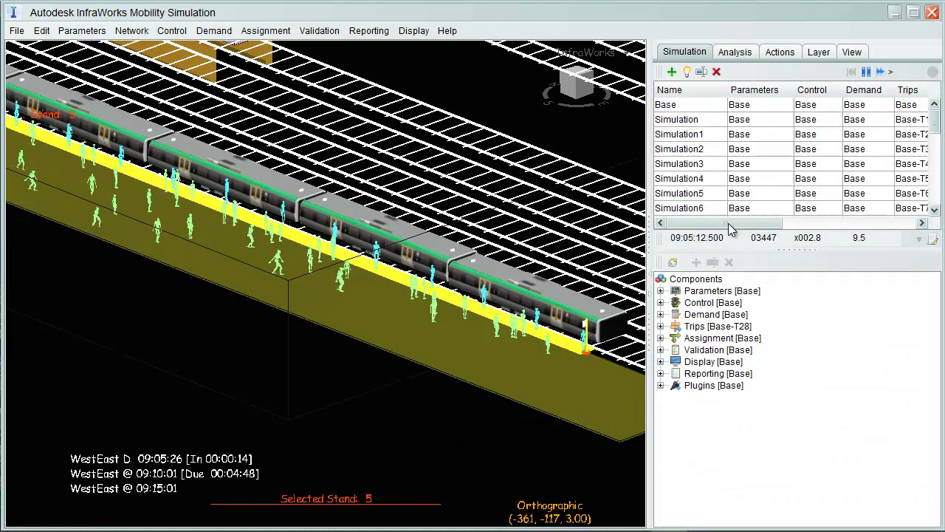
# - Pause on the stand 5 train to see its 1496/2560 load, then open Service Reports
pyautogui.click(866, 71)
pyautogui.click(427, 254)
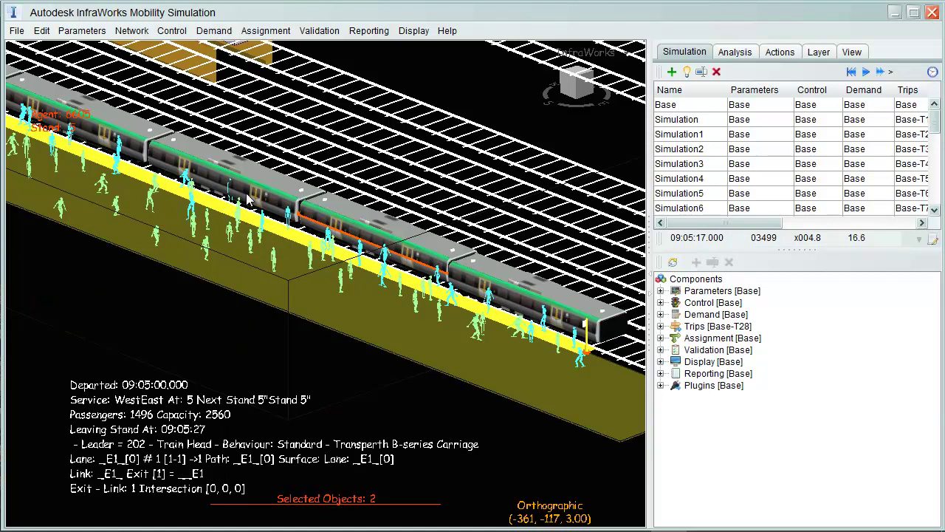
pyautogui.click(363, 33)
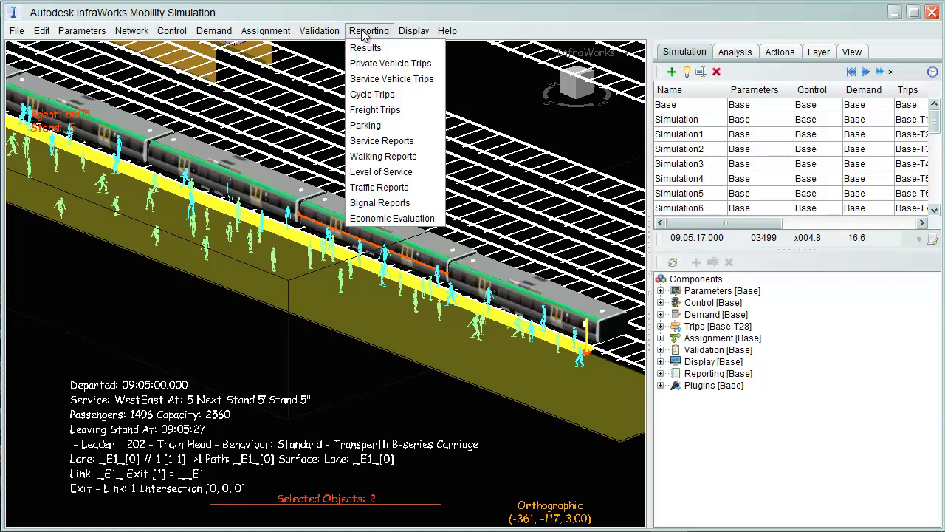
pyautogui.click(382, 141)
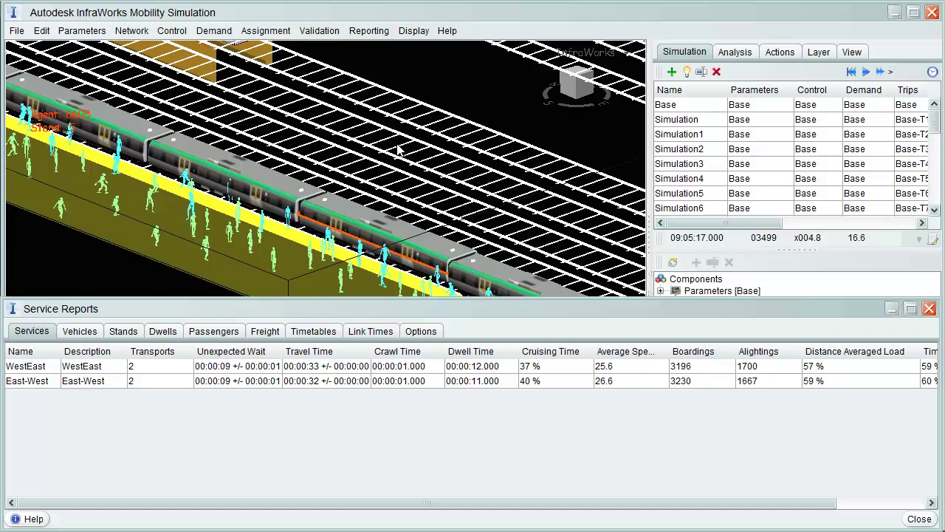
# - Show the per-vehicle report on the Vehicles tab of Service Reports
pyautogui.click(84, 336)
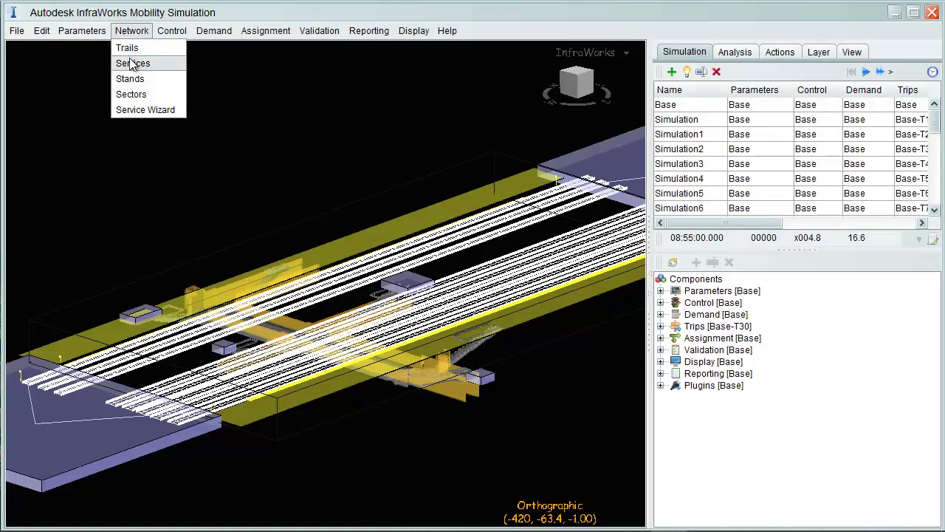
# - Check the reduced carriage capacities in Transport Types, then watch the simulation from saved view 2
pyautogui.click(130, 62)
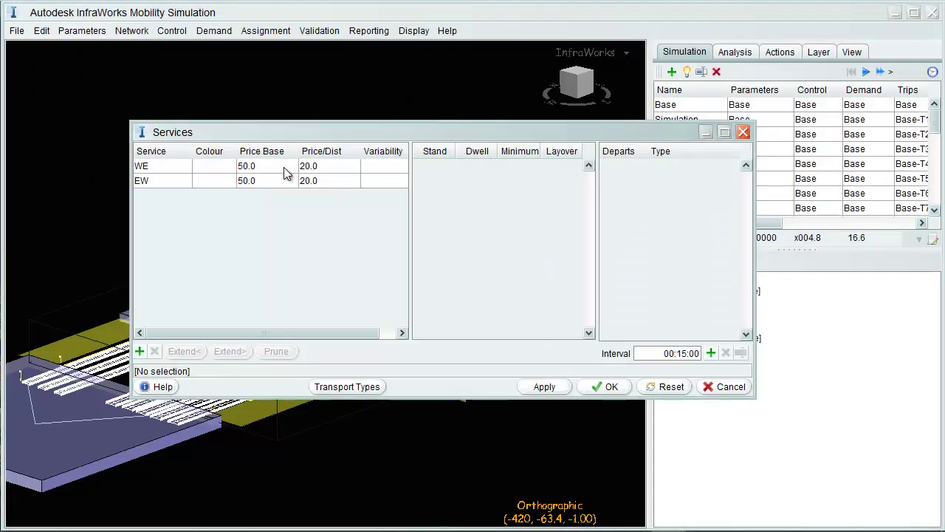
pyautogui.click(345, 386)
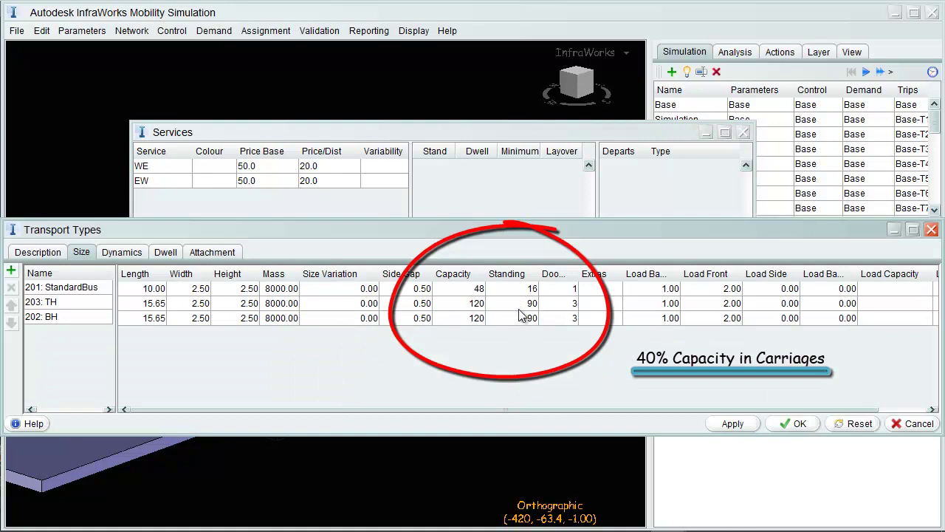
pyautogui.click(918, 424)
pyautogui.click(706, 383)
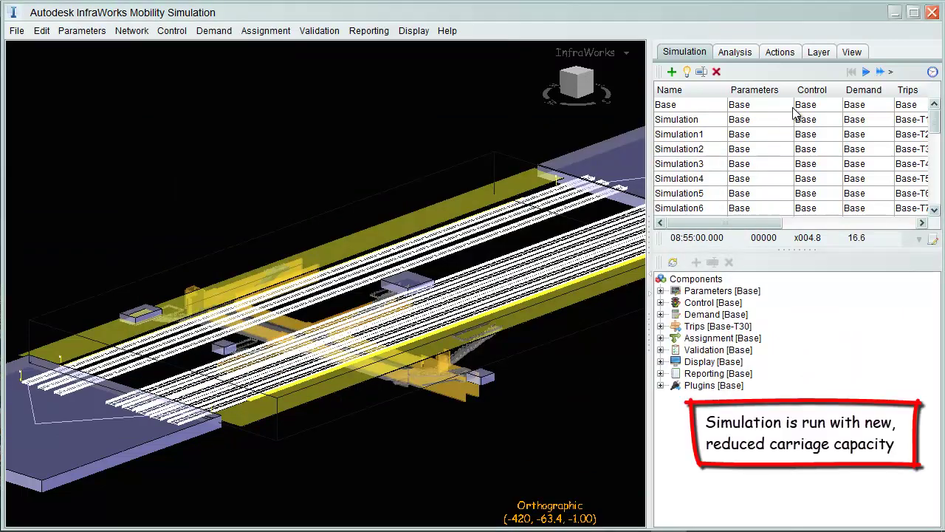
pyautogui.click(850, 52)
pyautogui.click(773, 123)
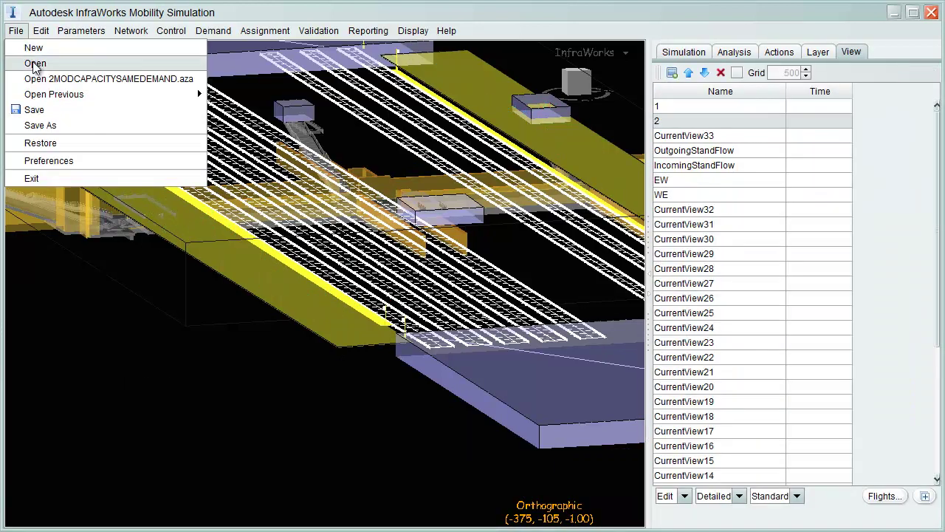
# - Load the 3-minute train frequency scenario and review the WE and then EW service timetables
pyautogui.click(34, 63)
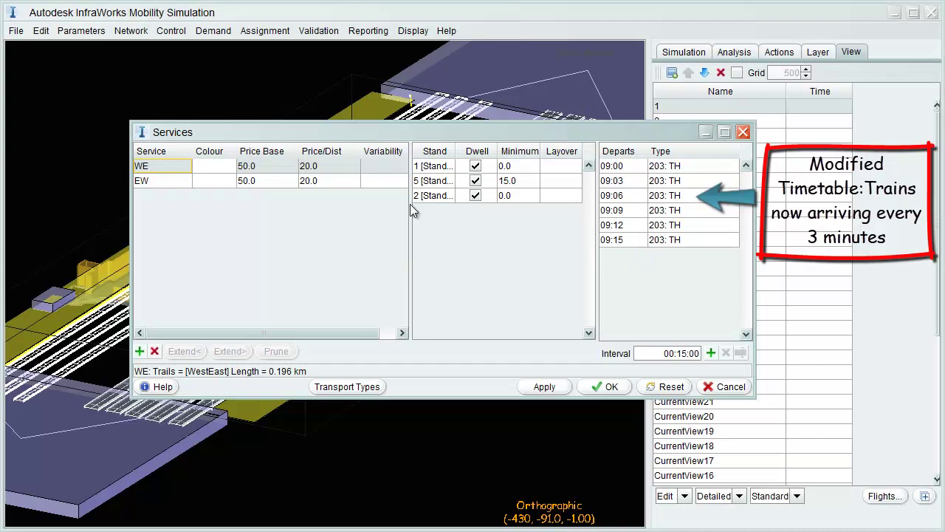
pyautogui.press('Down')
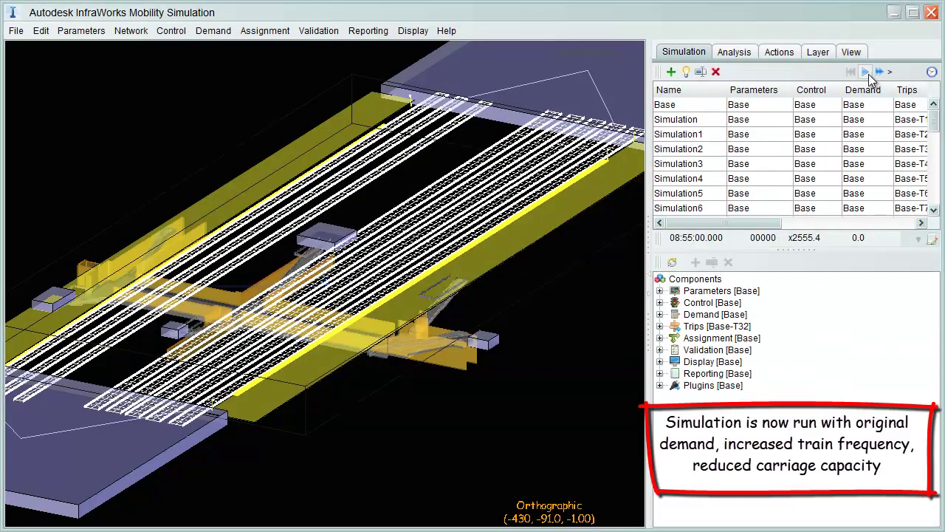
# - Run the 3-minute scenario, watch stand 5 departures from saved view 2, then load the next .aza file
pyautogui.click(866, 72)
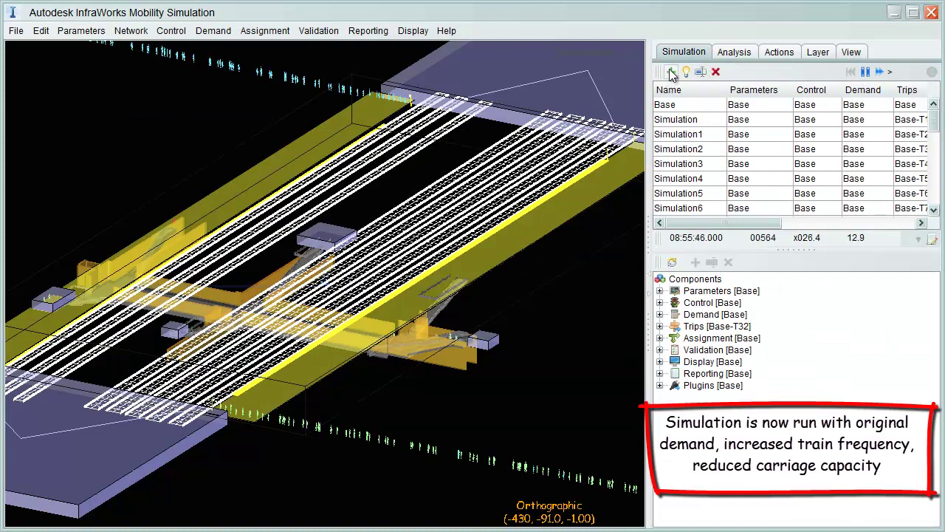
pyautogui.click(850, 53)
pyautogui.doubleClick(754, 122)
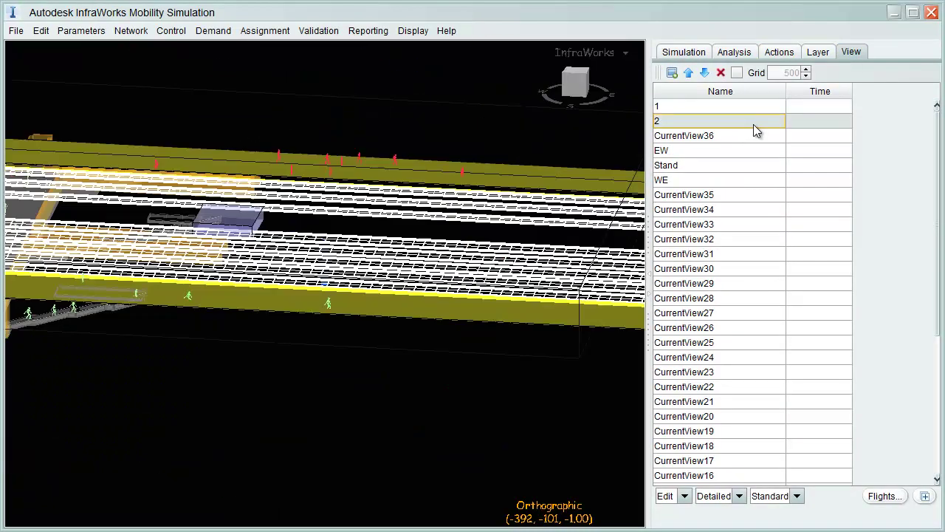
pyautogui.click(531, 315)
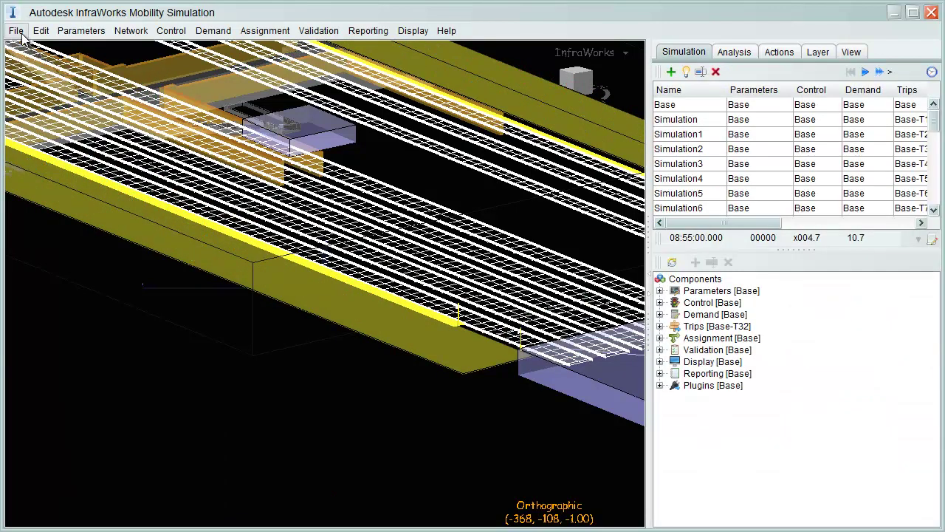
pyautogui.click(15, 31)
pyautogui.click(33, 62)
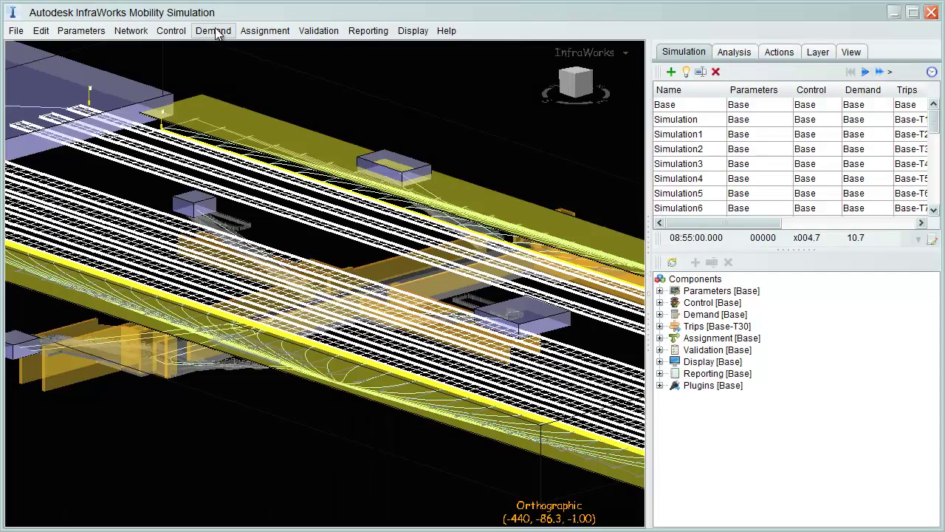
# - Review the 40%-demand scenario's matrix in the Demands editor
pyautogui.click(201, 32)
pyautogui.click(214, 77)
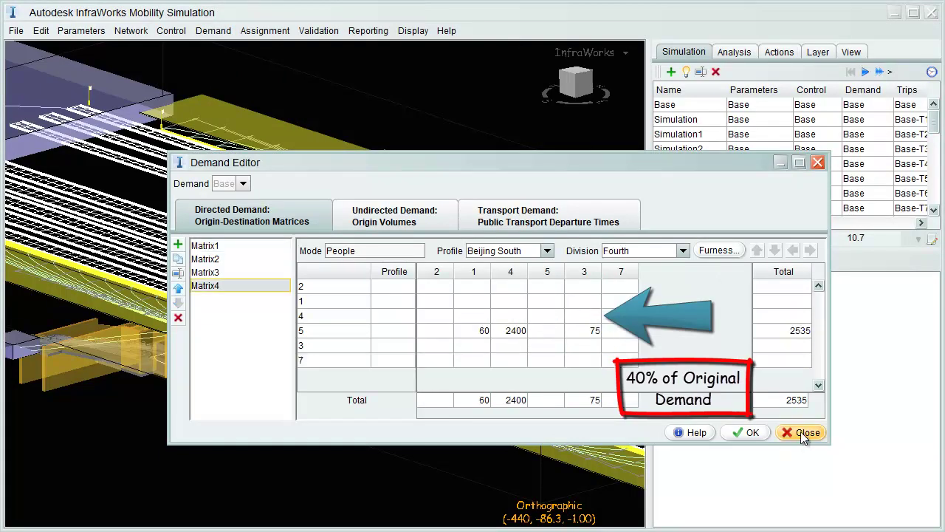
pyautogui.click(801, 432)
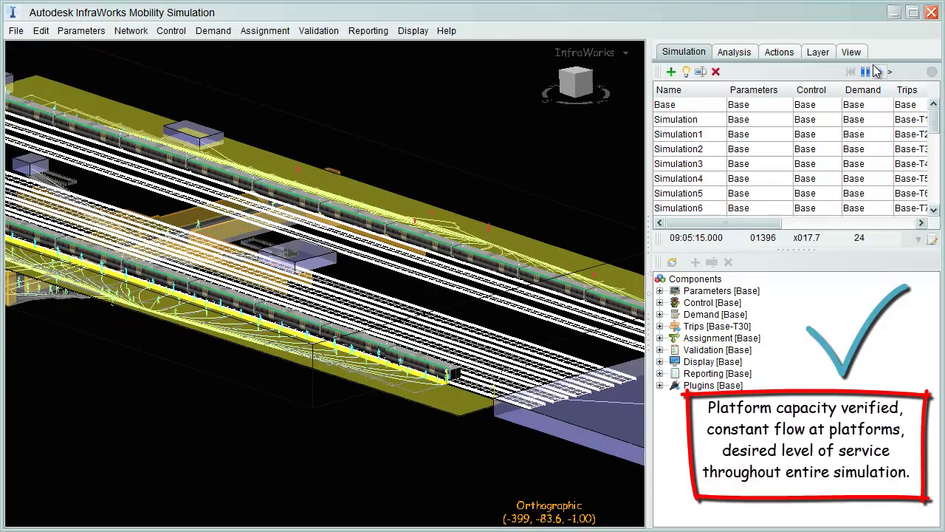
# - Pause the run at 09:05:20 and check train WE_2 carries 611 of 1200 passengers
pyautogui.click(868, 71)
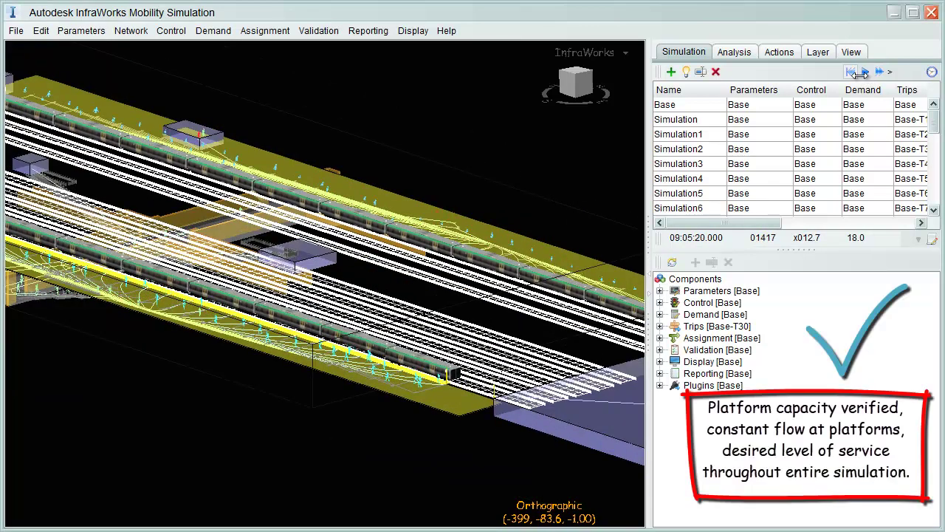
pyautogui.click(403, 362)
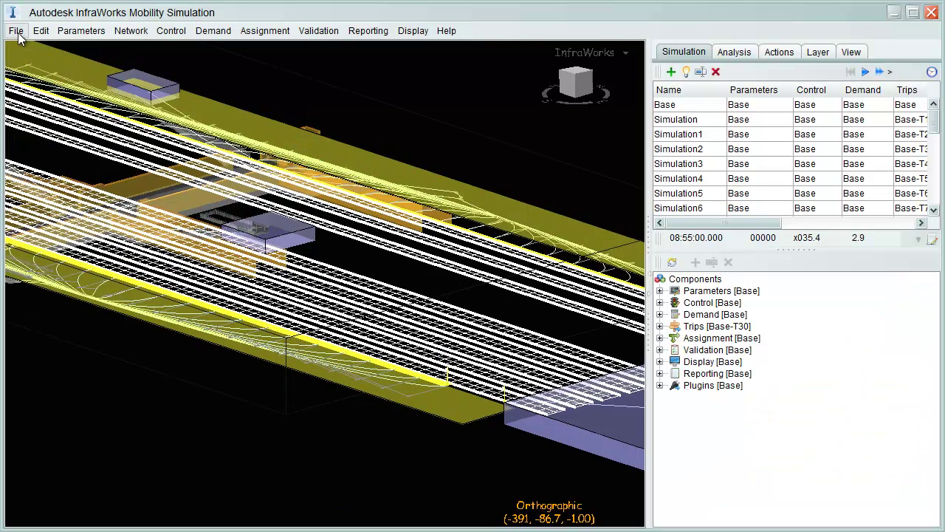
pyautogui.click(16, 31)
# - Load the 5MODCARCAPACITY one-way social distancing scenario and show its 08:50–09:20 and 08:50–09:10 time windows
pyautogui.click(31, 61)
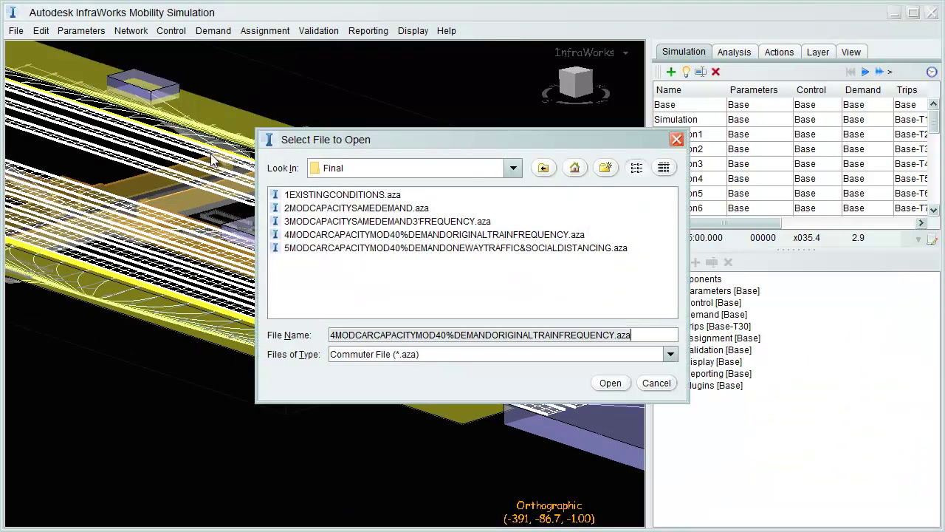
pyautogui.click(339, 248)
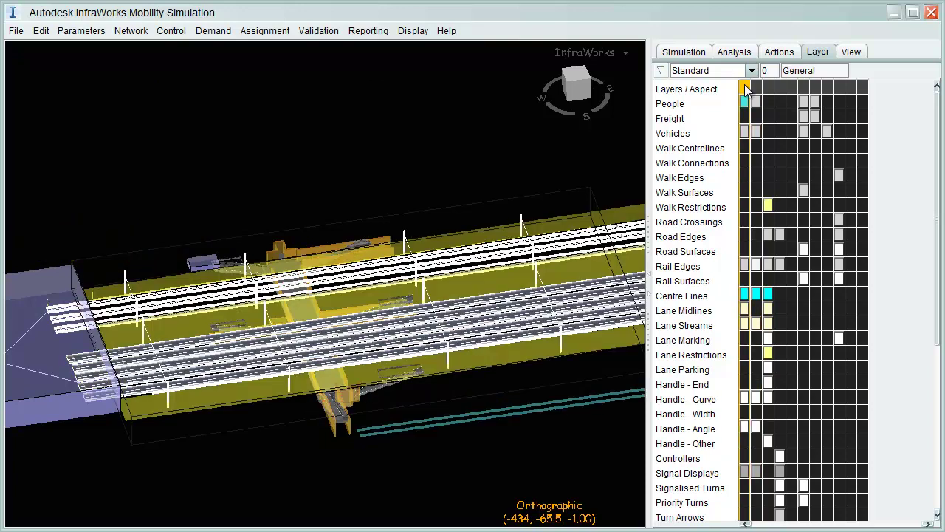
pyautogui.click(89, 31)
pyautogui.click(88, 47)
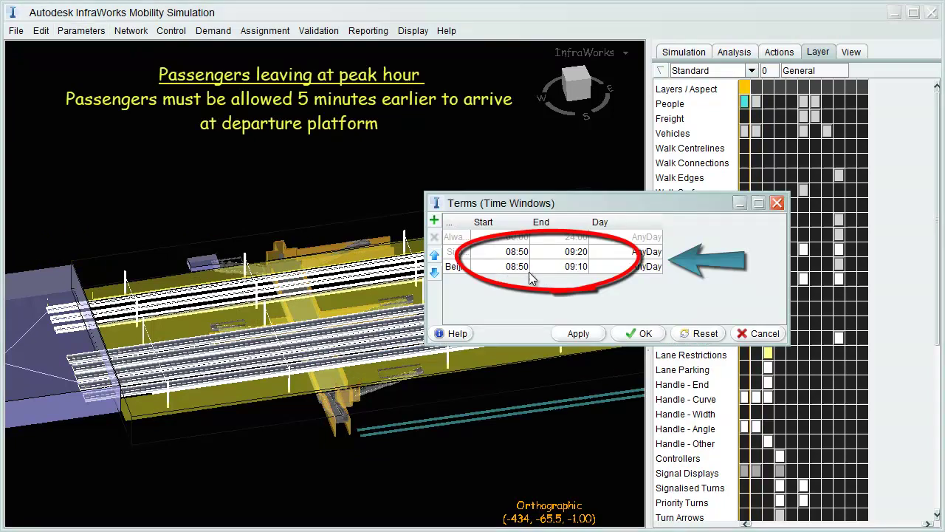
# - Accept the Terms time windows, then watch the Stand 5 entrance queue from saved views 2 and 3
pyautogui.click(640, 334)
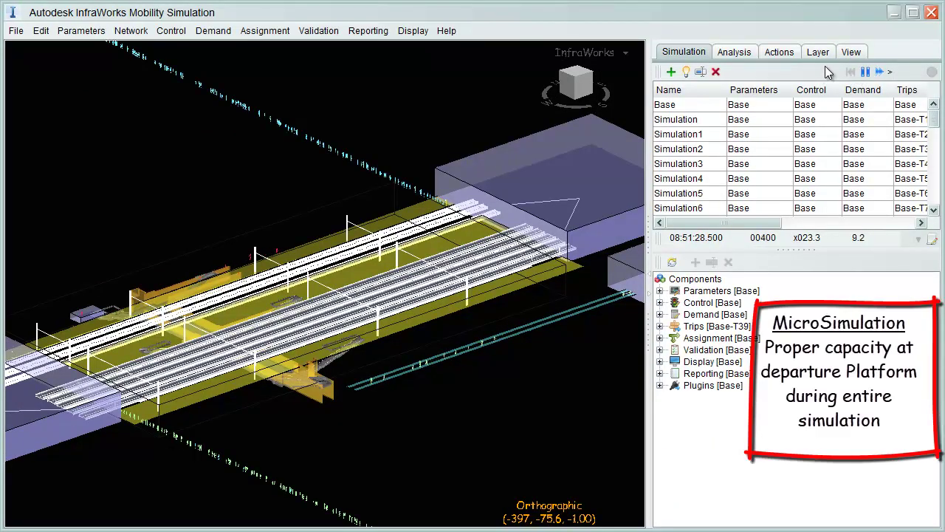
pyautogui.click(852, 53)
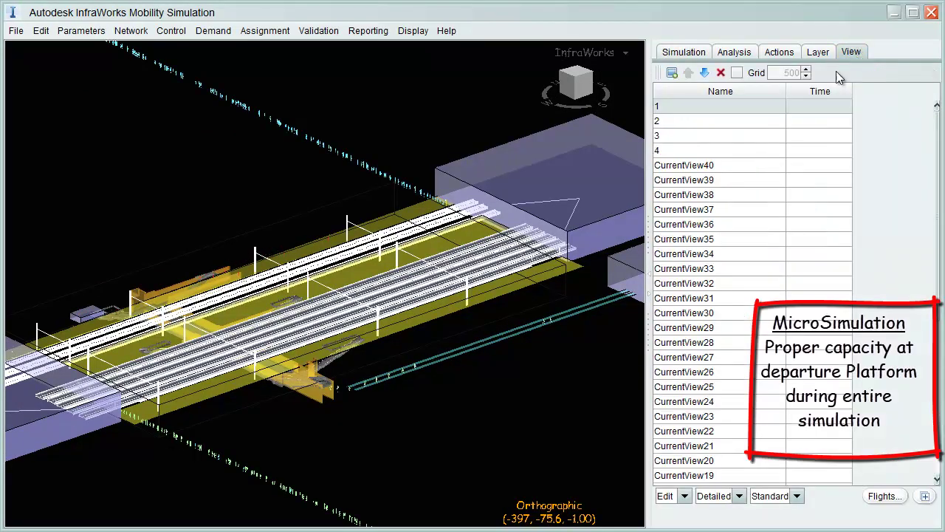
pyautogui.click(776, 127)
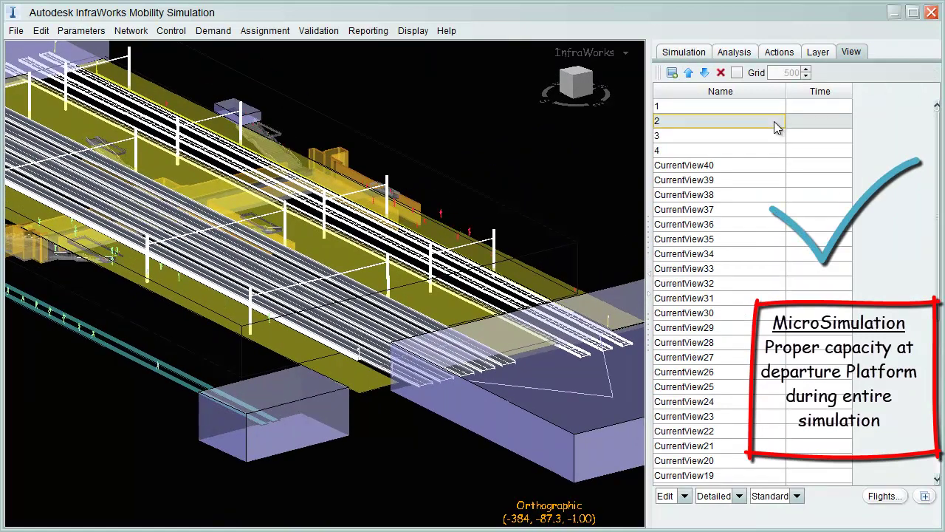
pyautogui.click(367, 373)
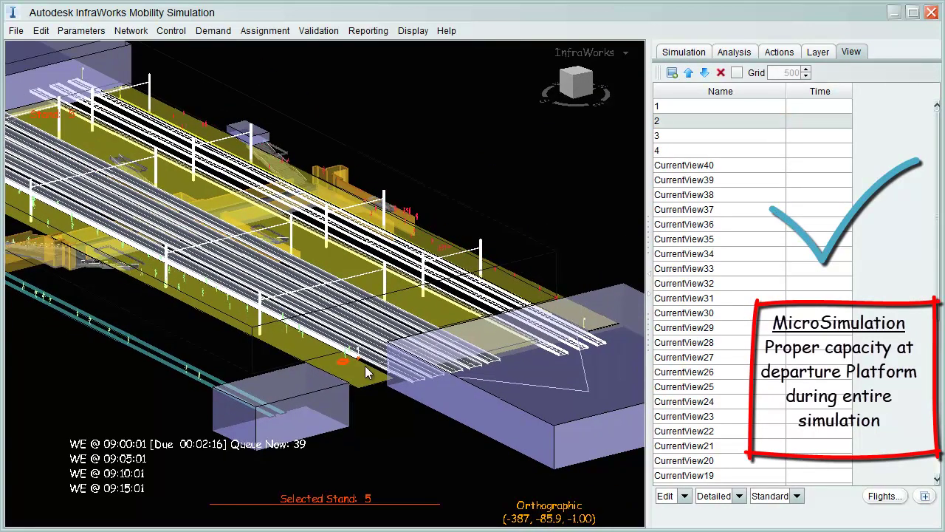
pyautogui.click(771, 135)
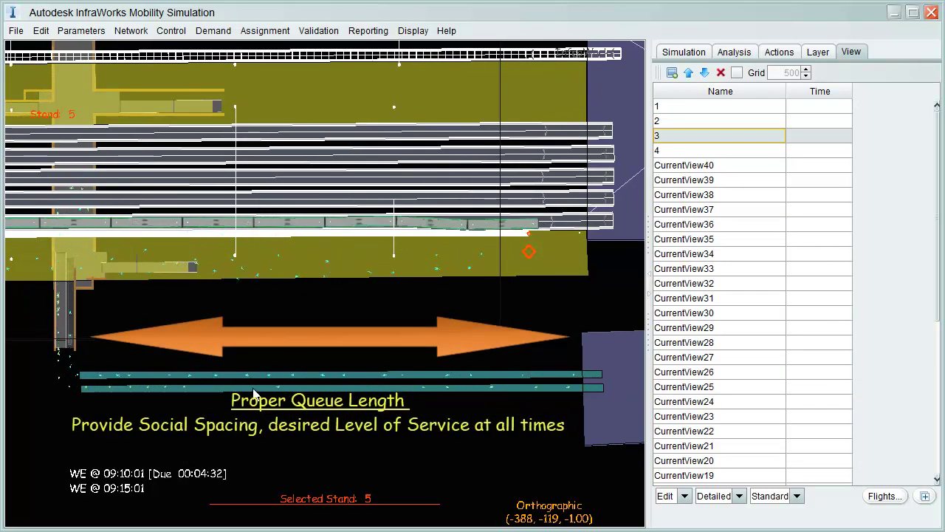
# - Check Walkway15 in the Level of Service report, then switch to saved view 4 of the queued walkway
pyautogui.click(367, 30)
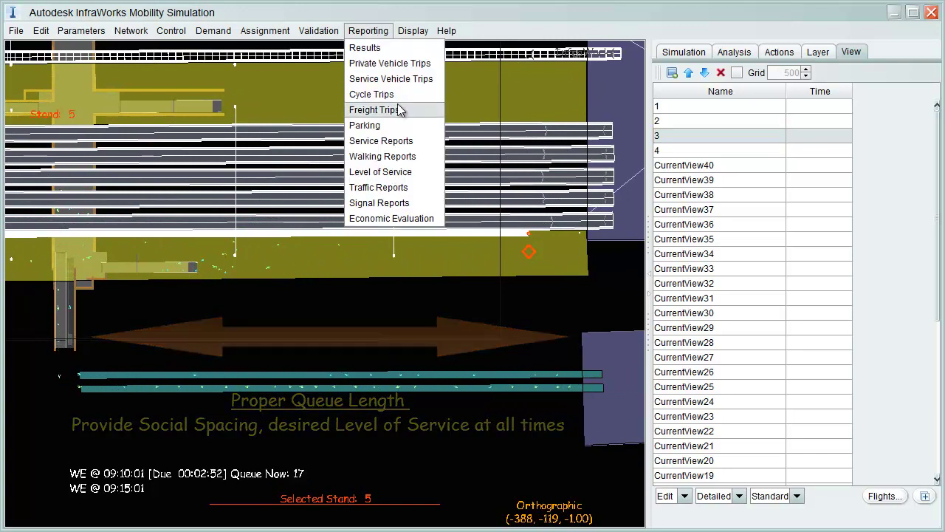
pyautogui.click(384, 171)
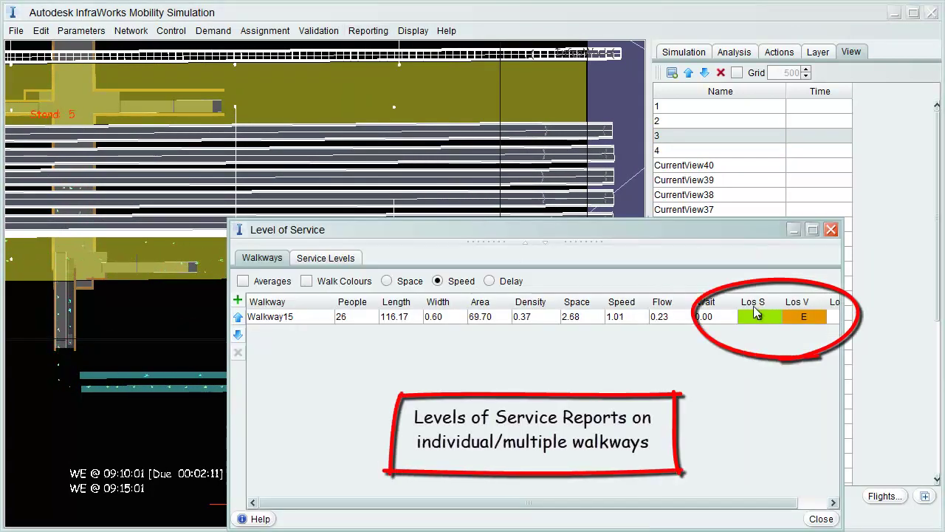
pyautogui.click(831, 230)
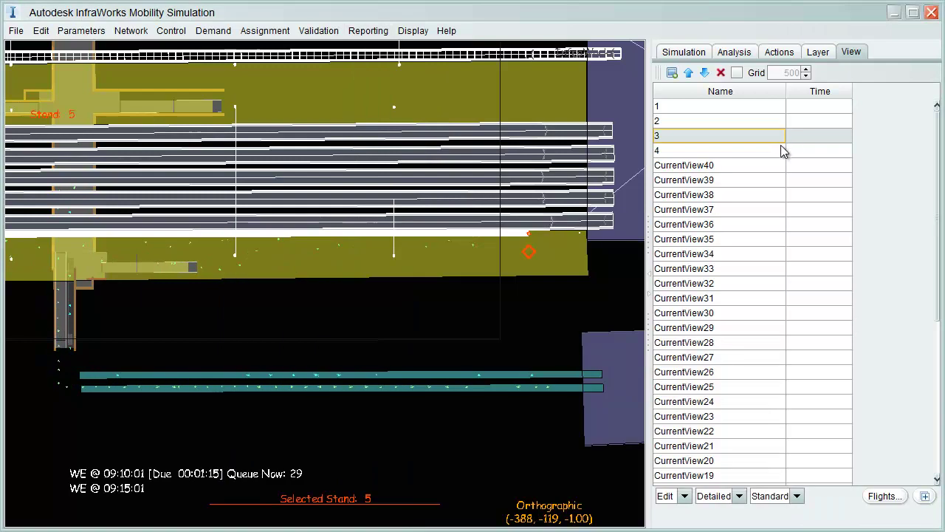
pyautogui.click(784, 150)
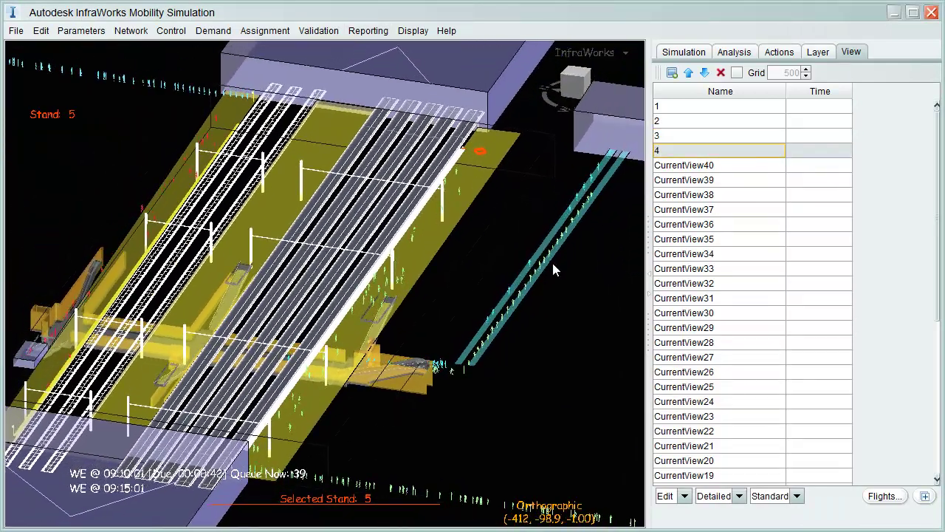